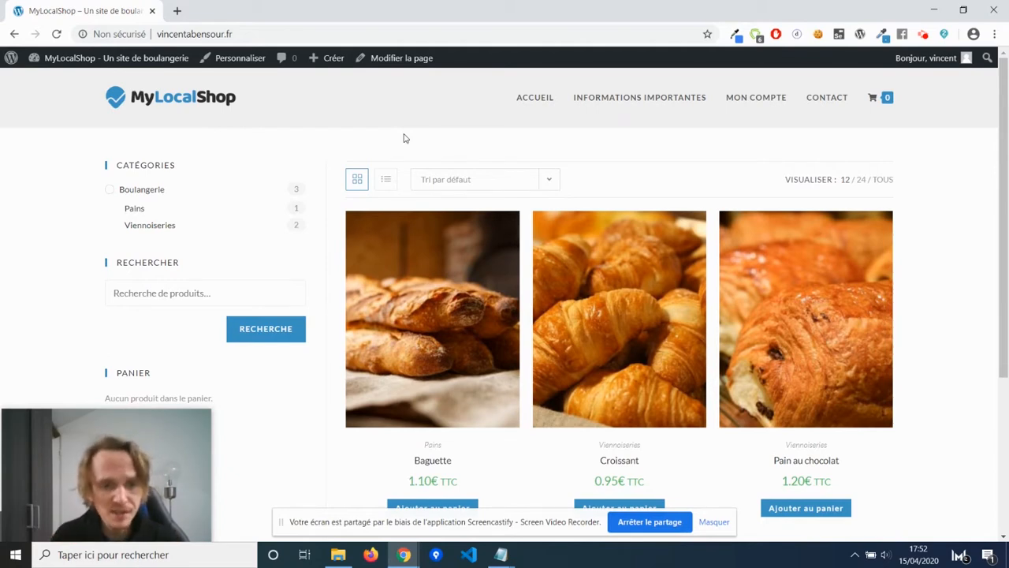
Step: Add one Baguette and one Croissant to the cart and proceed to checkout
{"action": "scroll", "coordinate": [449, 131], "scroll_direction": "down", "scroll_amount": 3}
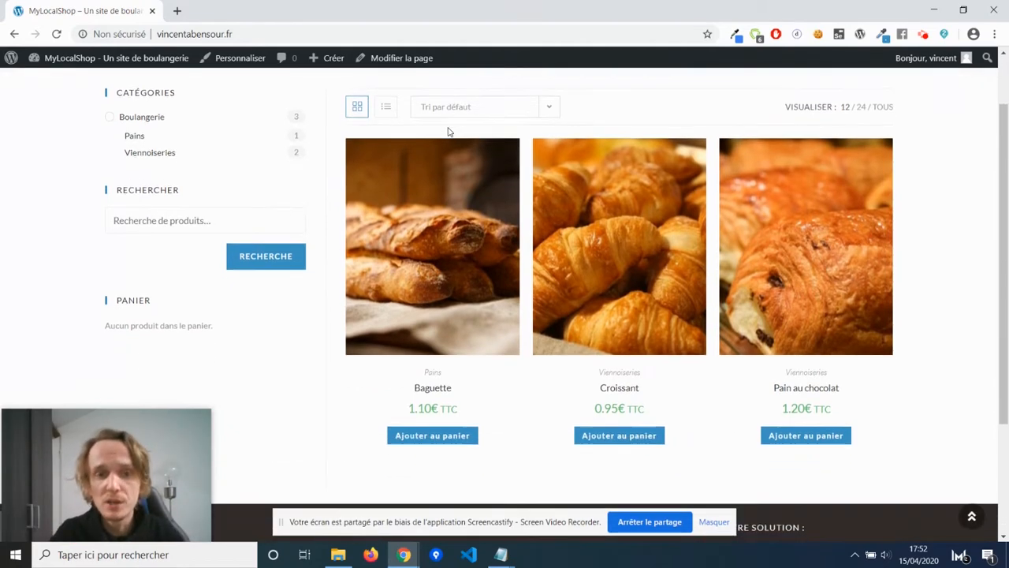
{"action": "left_click", "coordinate": [435, 285]}
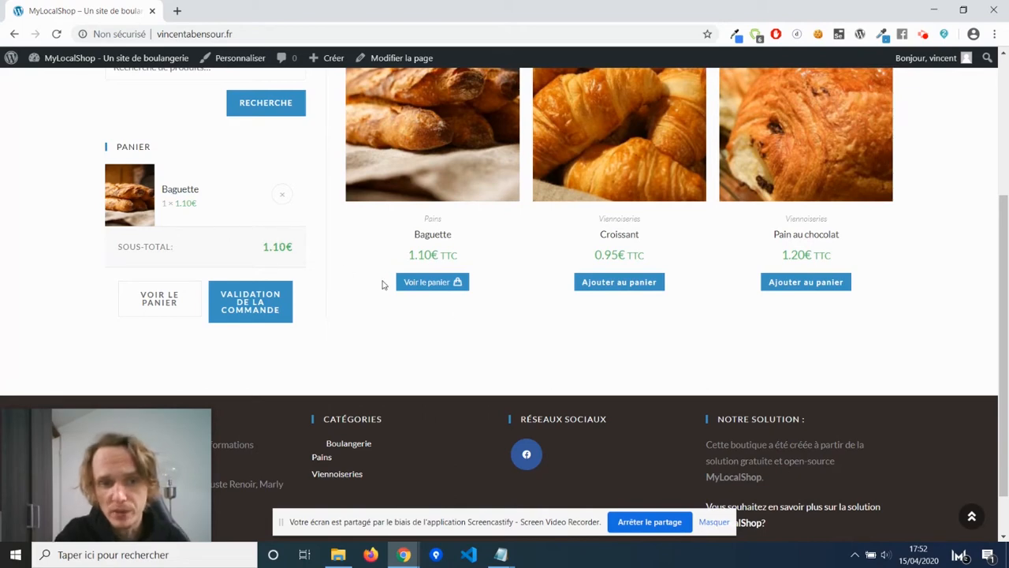
{"action": "left_click", "coordinate": [622, 282]}
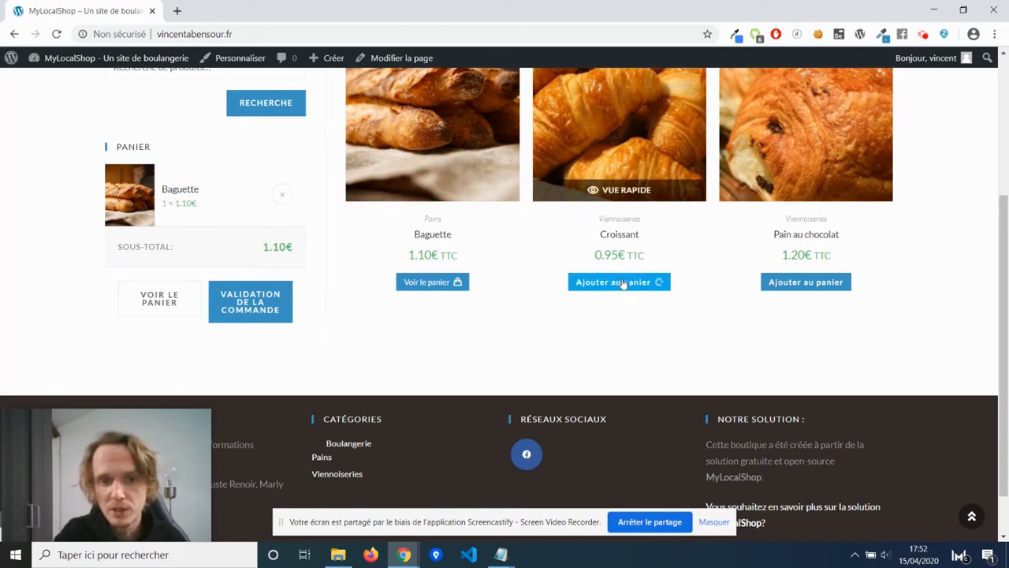
{"action": "scroll", "coordinate": [363, 284], "scroll_direction": "down", "scroll_amount": 1}
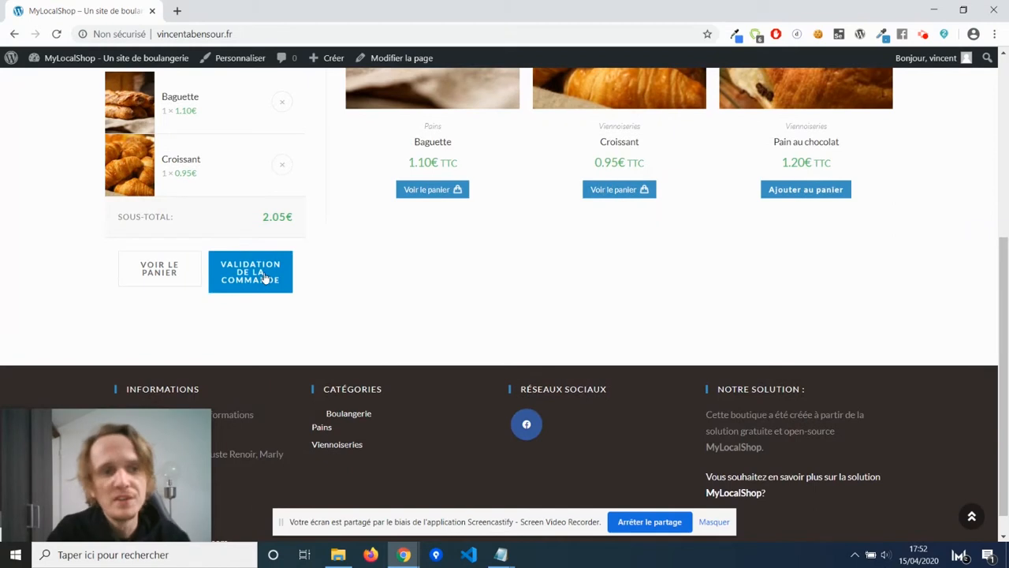
{"action": "left_click", "coordinate": [265, 277]}
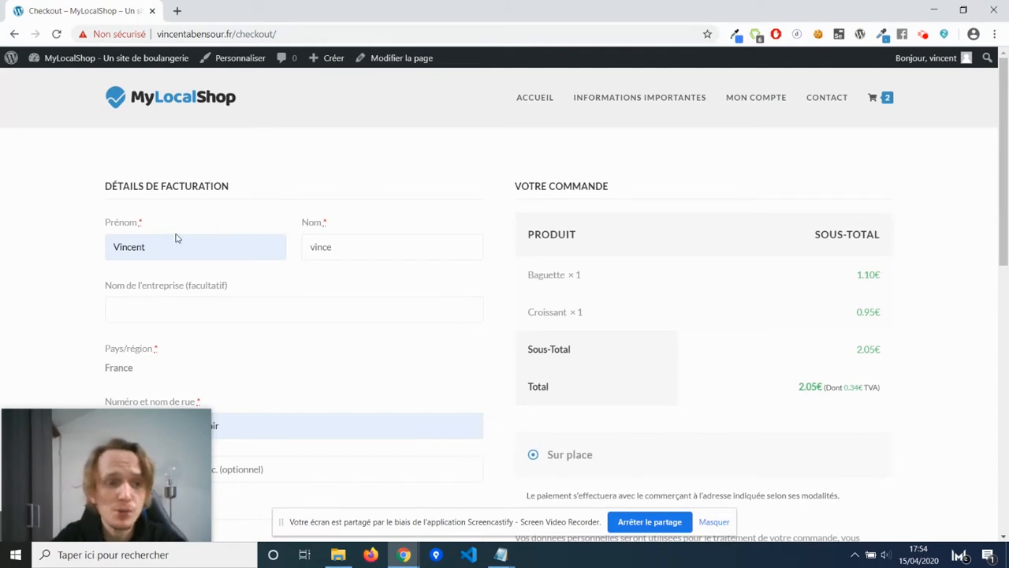
Step: Examine the billing details, the order notes field and the order summary on the checkout page
{"action": "scroll", "coordinate": [247, 228], "scroll_direction": "down", "scroll_amount": 1}
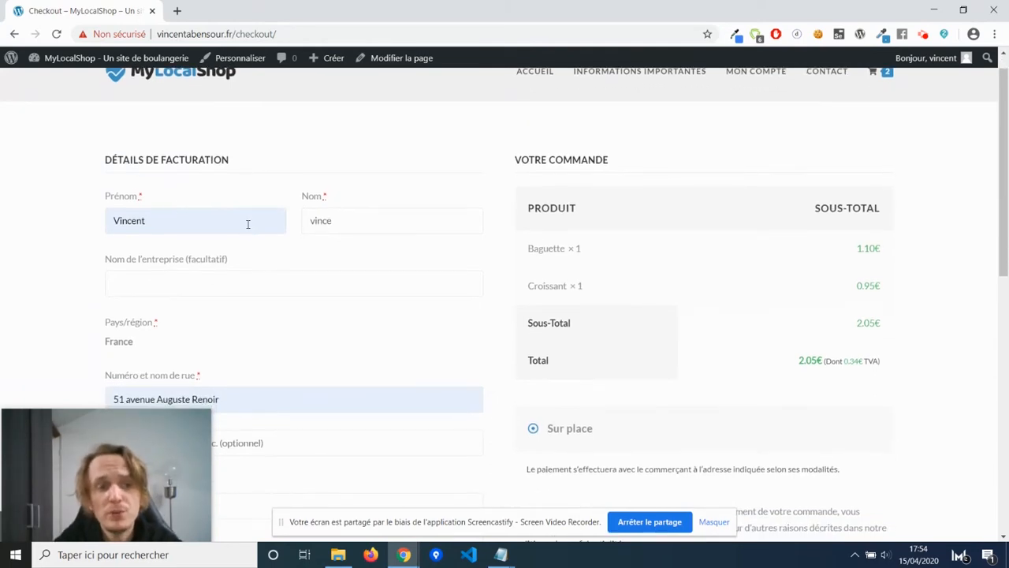
{"action": "scroll", "coordinate": [247, 228], "scroll_direction": "down", "scroll_amount": 3}
{"action": "scroll", "coordinate": [247, 228], "scroll_direction": "down", "scroll_amount": 3}
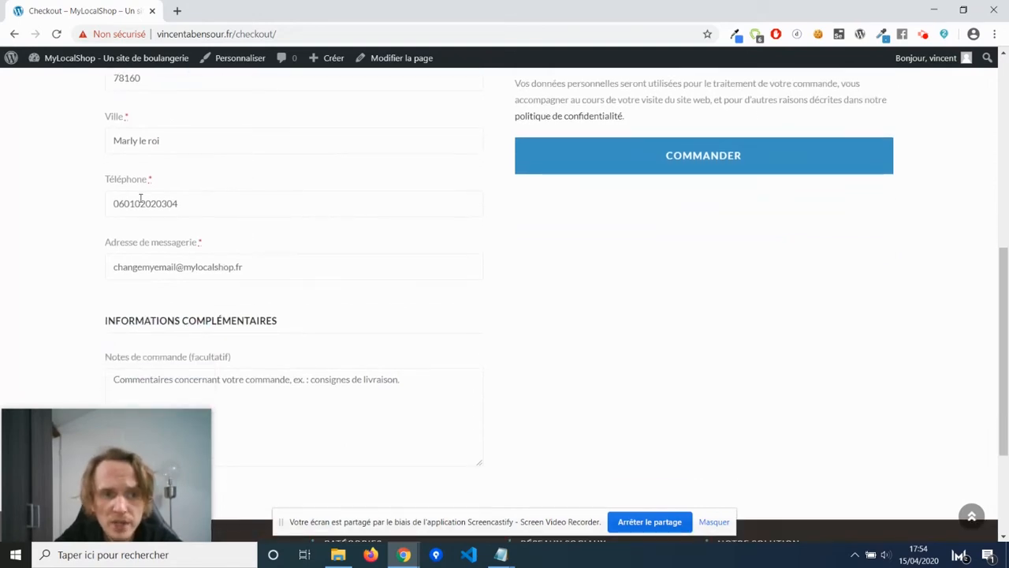
{"action": "scroll", "coordinate": [150, 203], "scroll_direction": "down", "scroll_amount": 1}
{"action": "scroll", "coordinate": [183, 240], "scroll_direction": "down", "scroll_amount": 1}
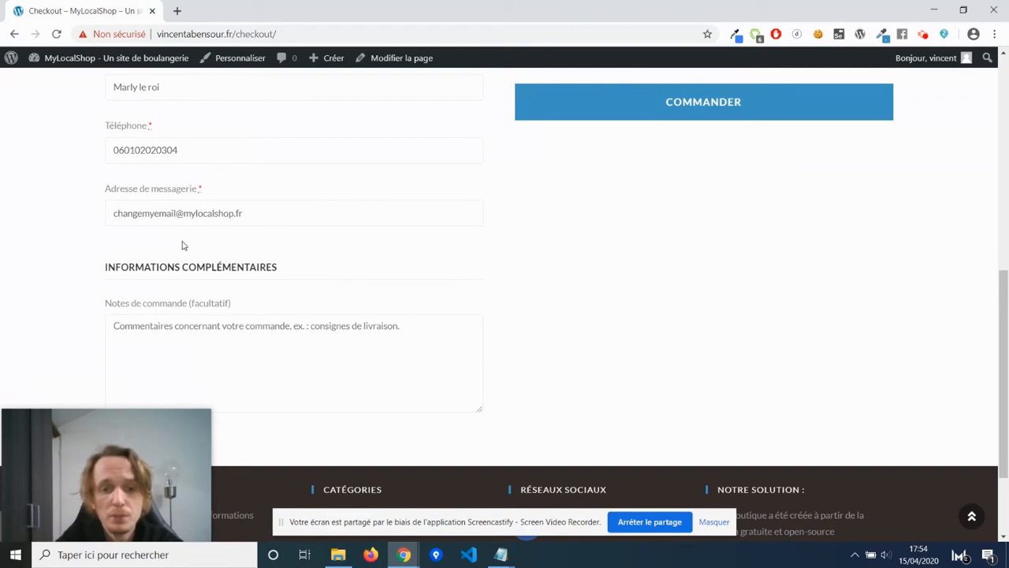
{"action": "scroll", "coordinate": [183, 245], "scroll_direction": "down", "scroll_amount": 1}
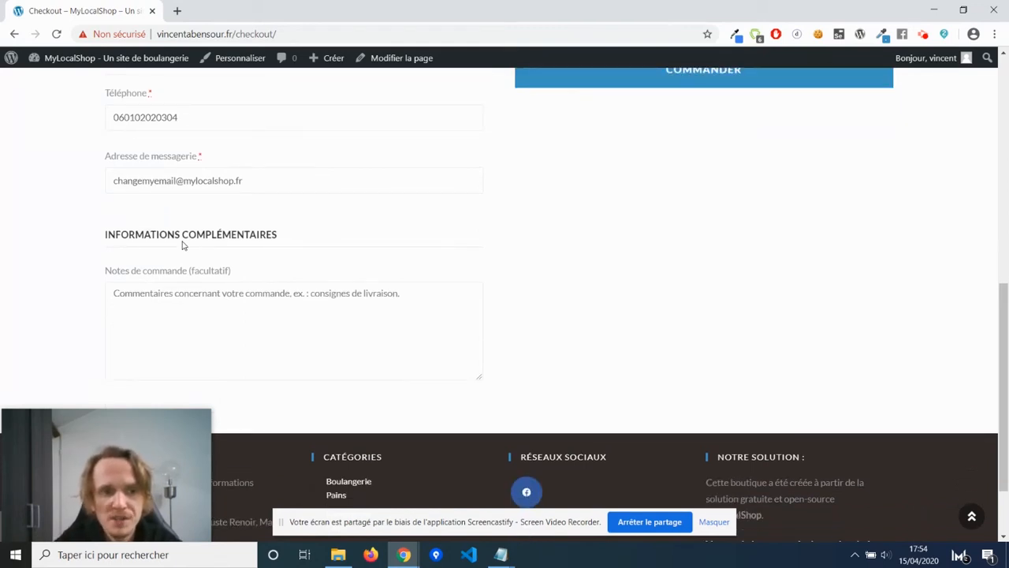
{"action": "scroll", "coordinate": [244, 320], "scroll_direction": "down", "scroll_amount": 1}
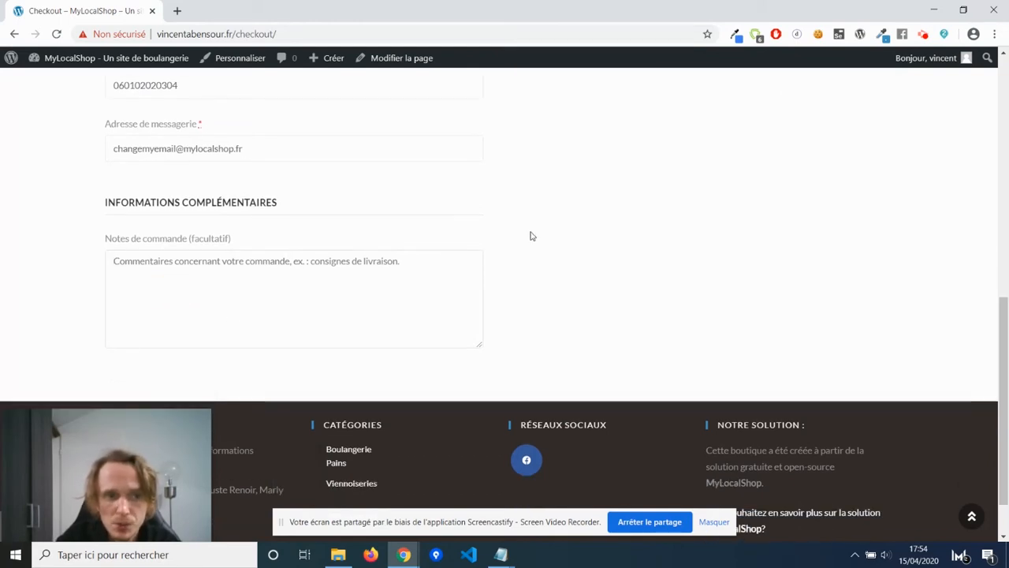
{"action": "scroll", "coordinate": [531, 236], "scroll_direction": "up", "scroll_amount": 15}
{"action": "scroll", "coordinate": [604, 224], "scroll_direction": "down", "scroll_amount": 2}
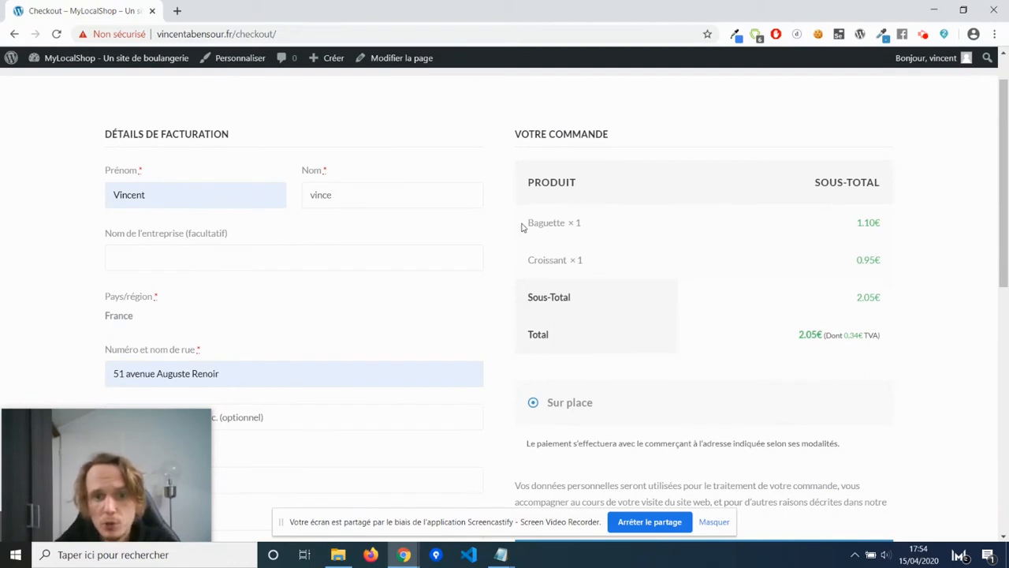
{"action": "left_click_drag", "start_coordinate": [528, 227], "coordinate": [570, 226]}
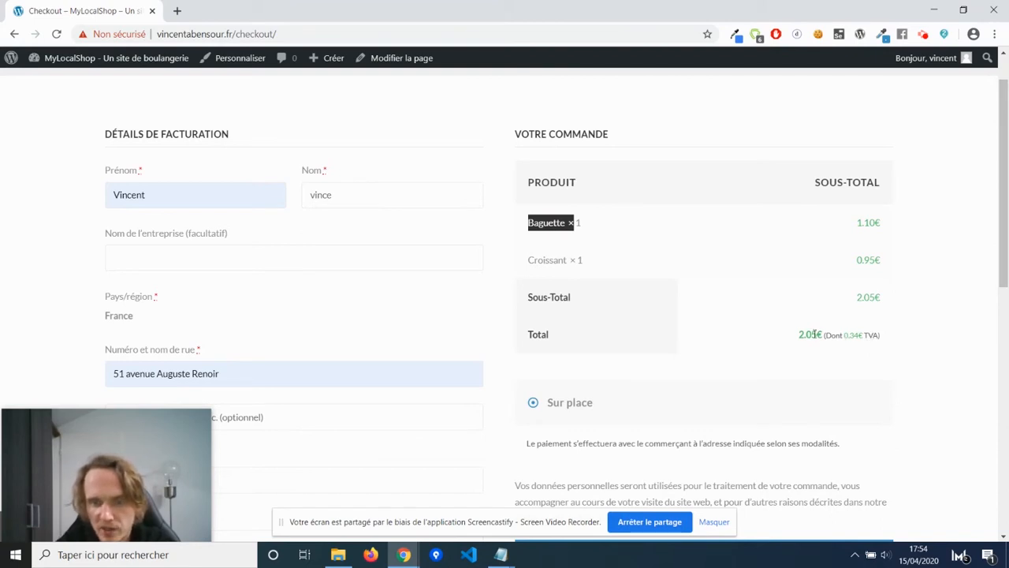
Step: Place the order with the "Sur place" payment method and open the "Informations importantes" page from the order confirmation
{"action": "scroll", "coordinate": [814, 335], "scroll_direction": "down", "scroll_amount": 2}
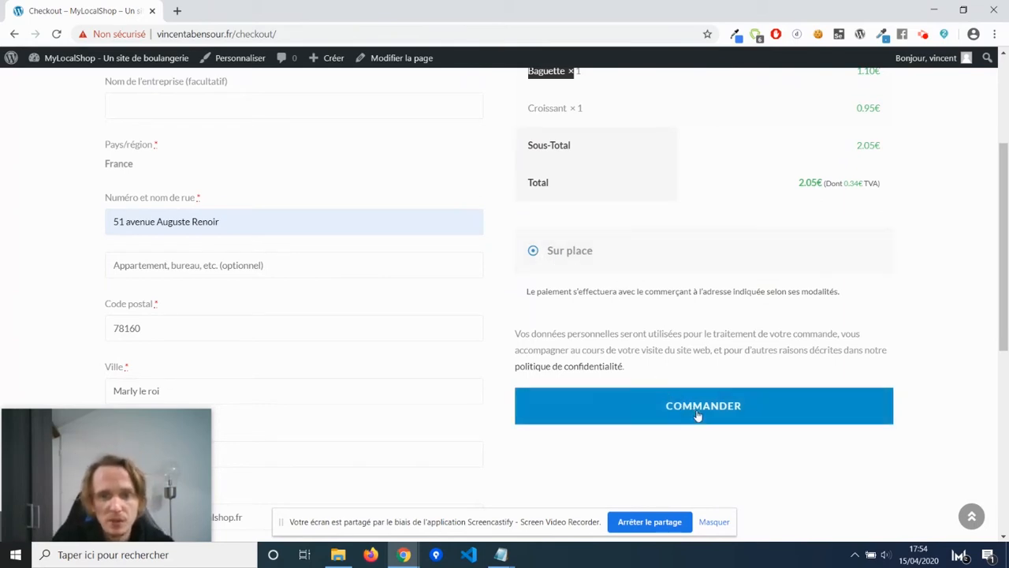
{"action": "left_click", "coordinate": [747, 416]}
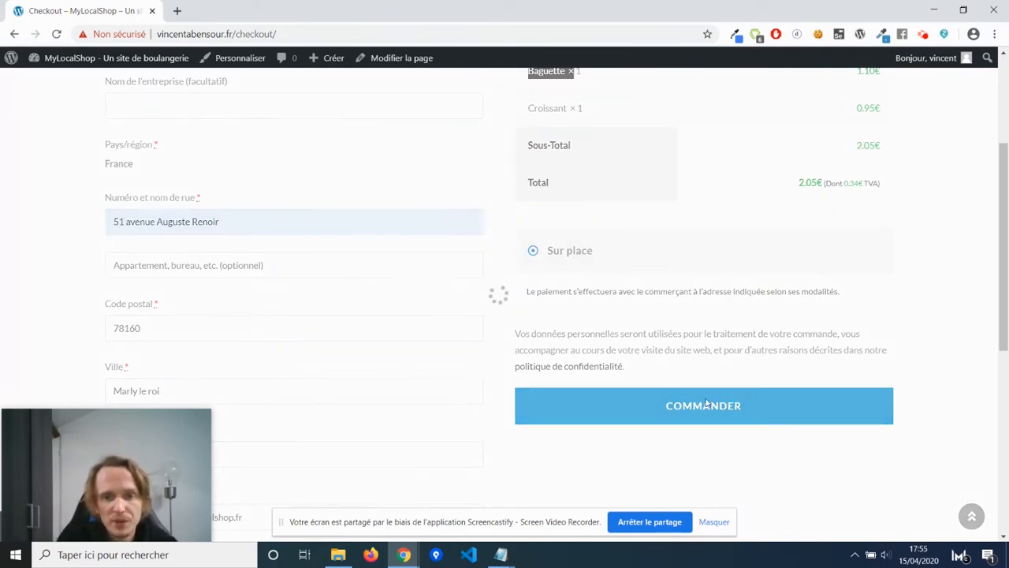
{"action": "scroll", "coordinate": [552, 311], "scroll_direction": "down", "scroll_amount": 2}
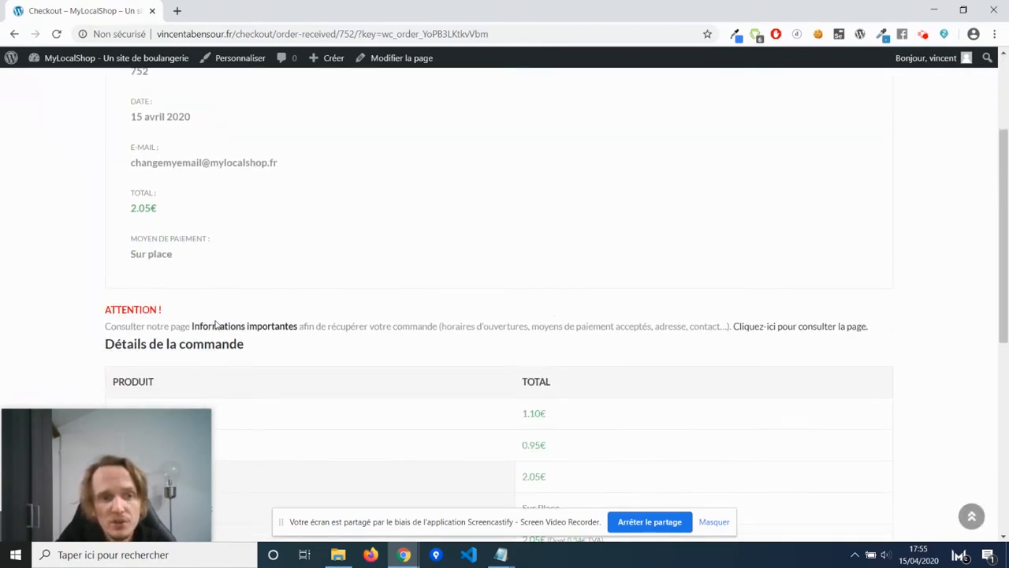
{"action": "left_click", "coordinate": [257, 327]}
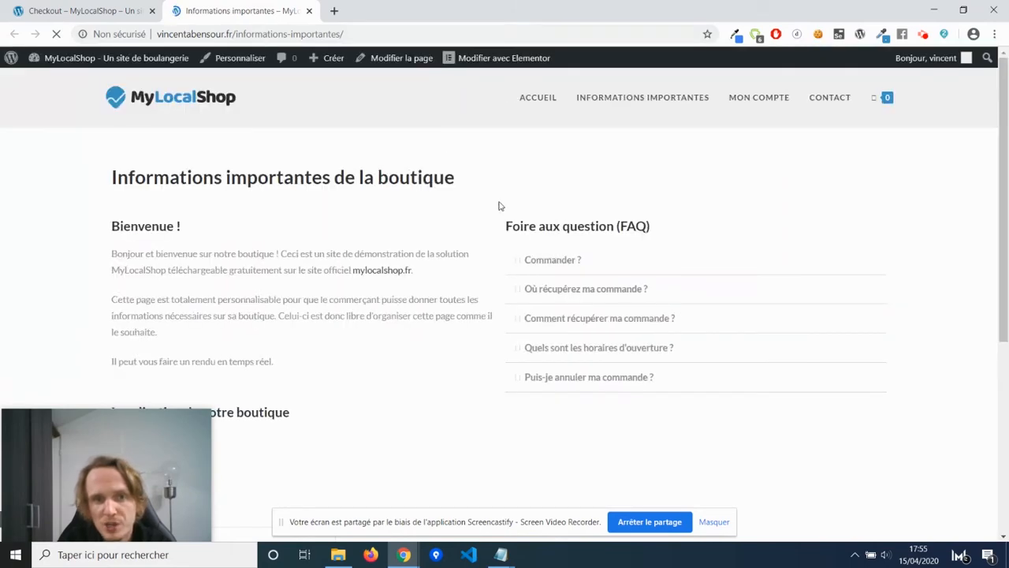
Step: Return to the order confirmation and review the ordered products, payment method, note and billing address
{"action": "left_click", "coordinate": [15, 6]}
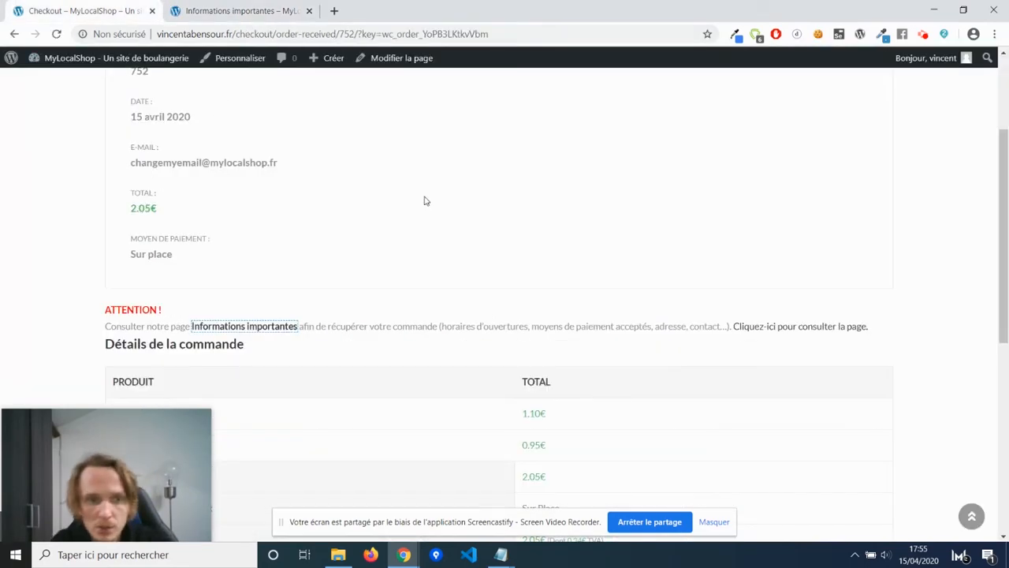
{"action": "scroll", "coordinate": [538, 258], "scroll_direction": "down", "scroll_amount": 3}
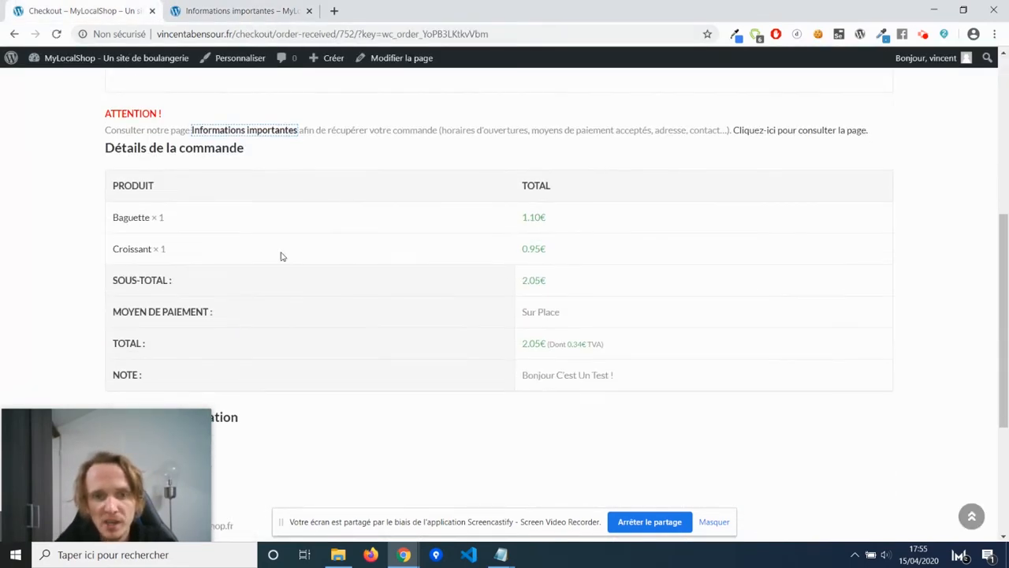
{"action": "scroll", "coordinate": [318, 292], "scroll_direction": "down", "scroll_amount": 3}
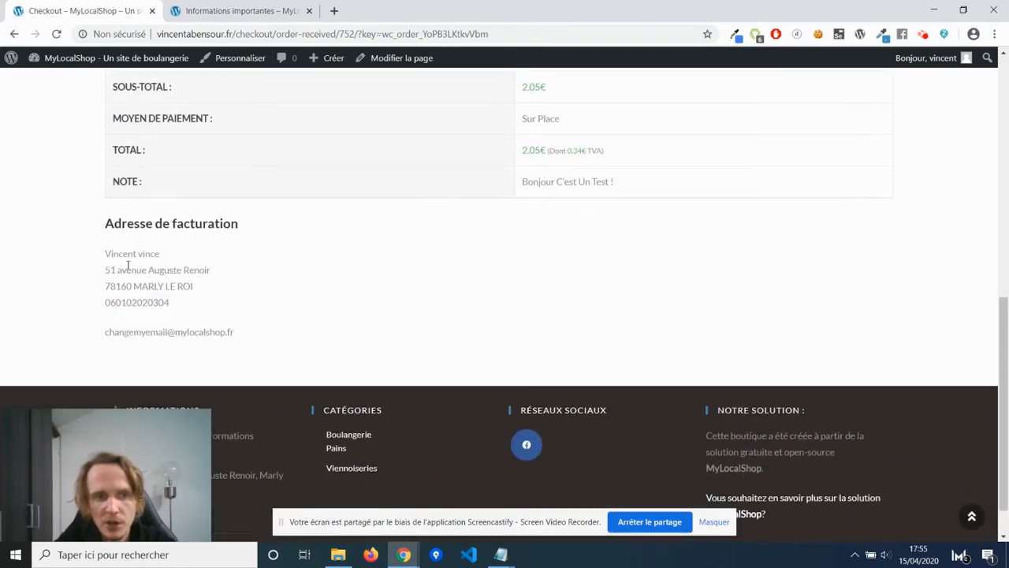
{"action": "scroll", "coordinate": [238, 323], "scroll_direction": "up", "scroll_amount": 10}
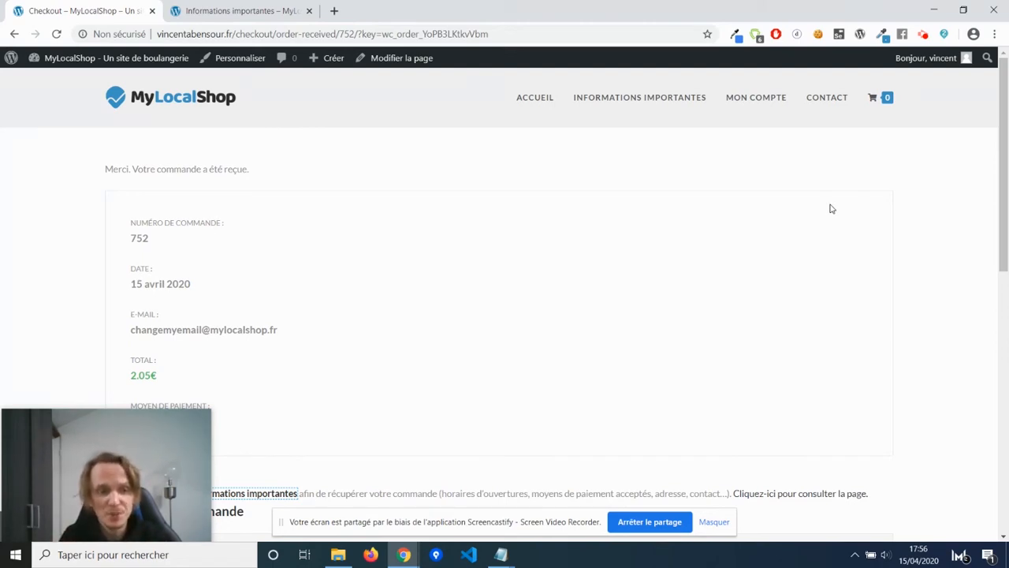
Step: Go to the WooCommerce orders list in the site's administration and open the newly placed order
{"action": "left_click", "coordinate": [114, 61]}
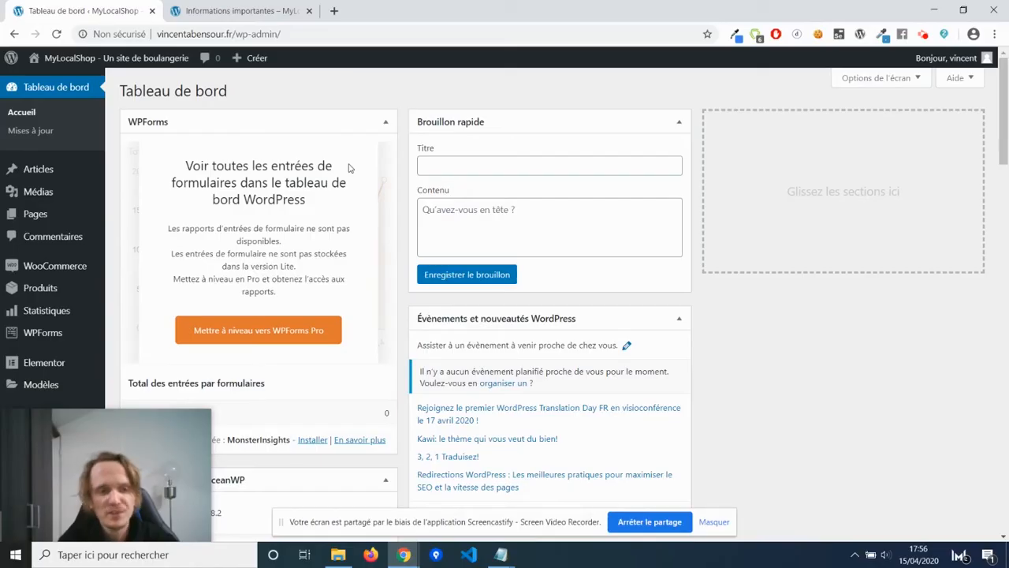
{"action": "mouse_move", "coordinate": [59, 270]}
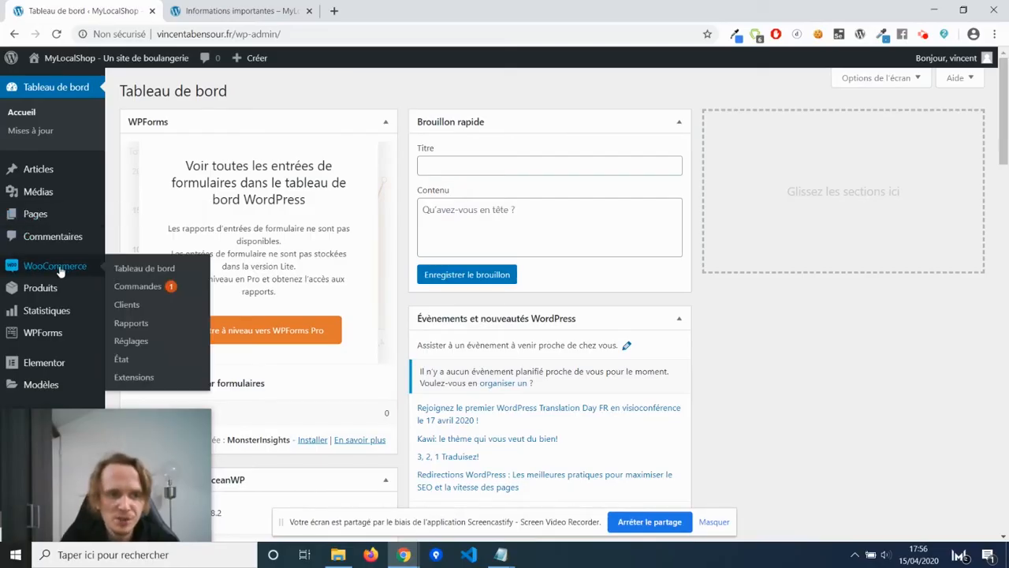
{"action": "left_click", "coordinate": [147, 292]}
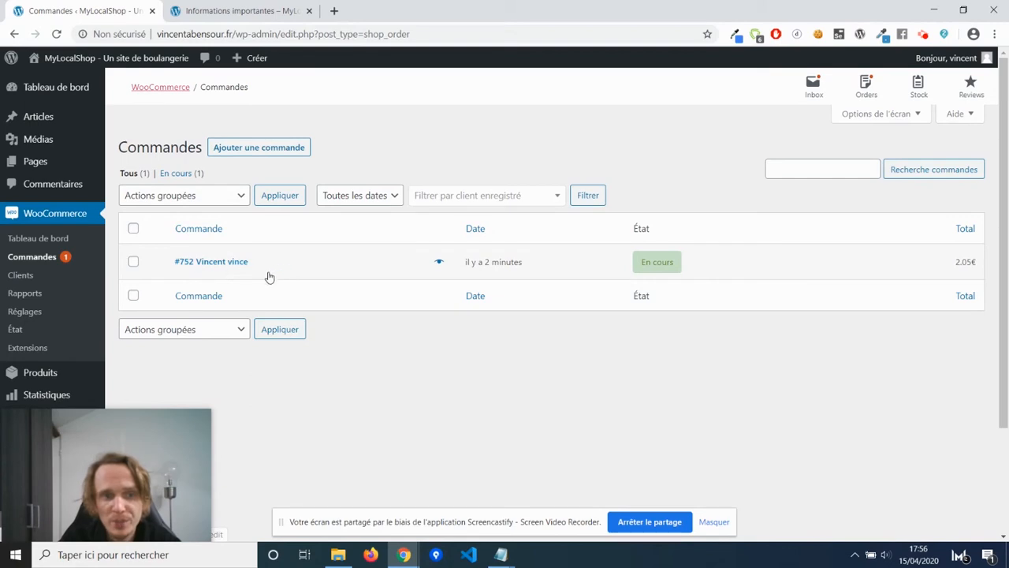
{"action": "mouse_move", "coordinate": [653, 271]}
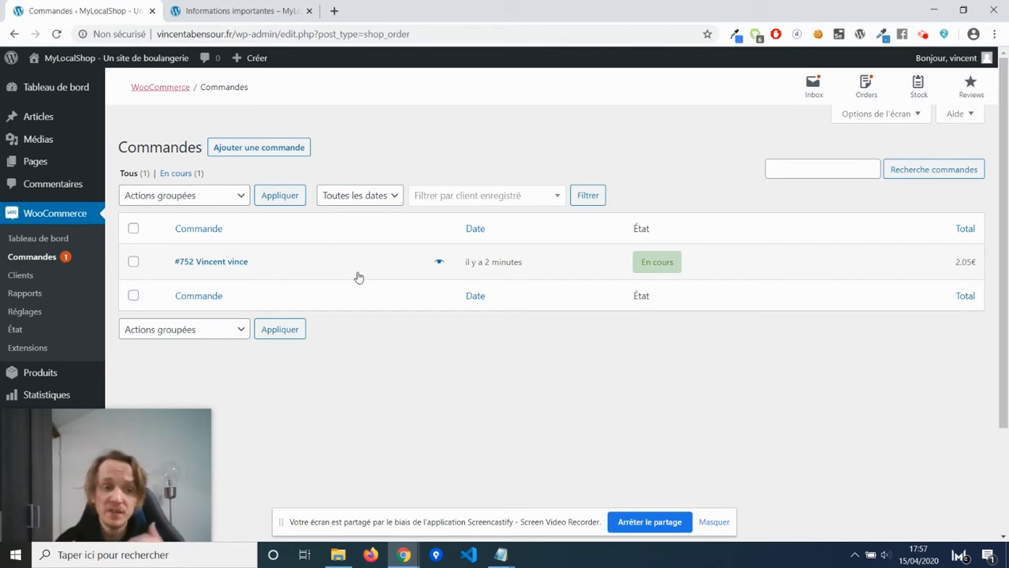
{"action": "left_click", "coordinate": [233, 265]}
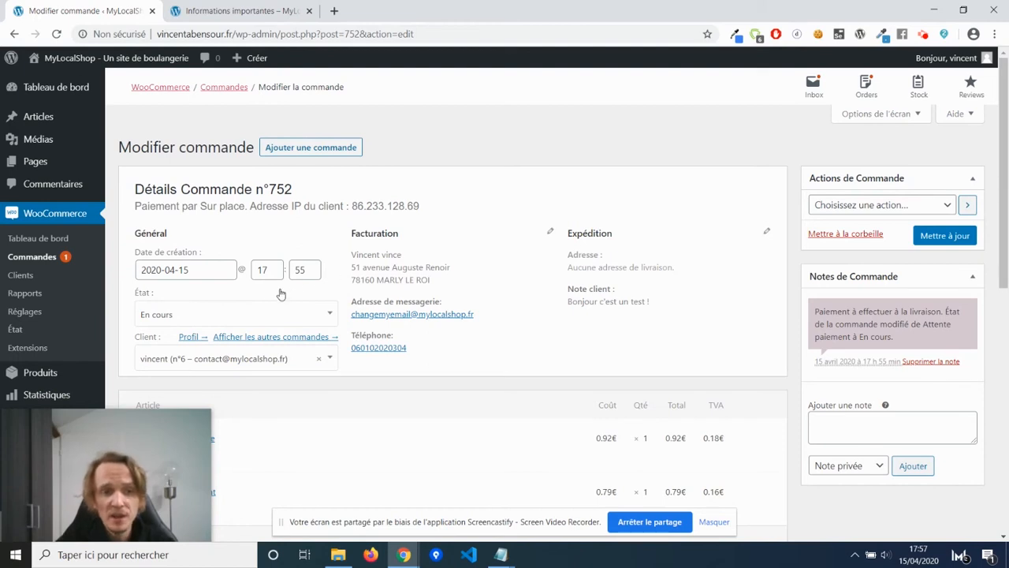
Step: Set the order's status to "Terminée"
{"action": "left_click", "coordinate": [201, 314]}
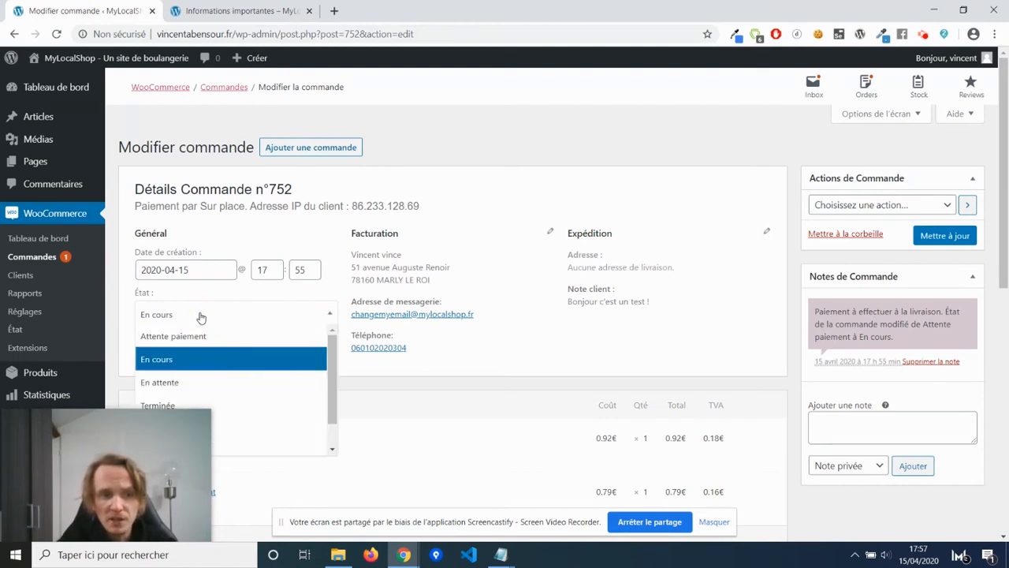
{"action": "scroll", "coordinate": [201, 316], "scroll_direction": "down", "scroll_amount": 2}
{"action": "scroll", "coordinate": [202, 316], "scroll_direction": "up", "scroll_amount": 1}
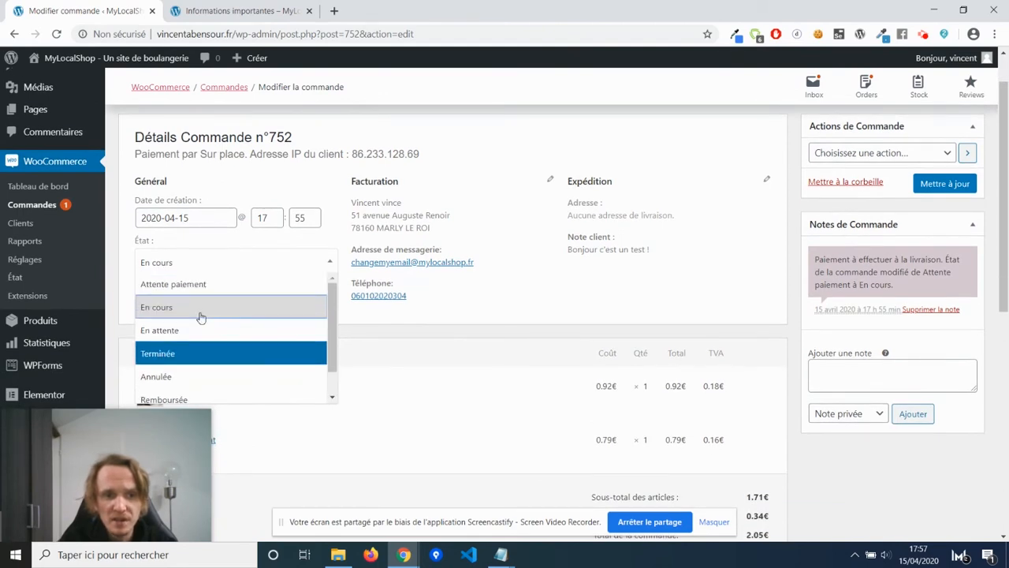
{"action": "left_click", "coordinate": [175, 355]}
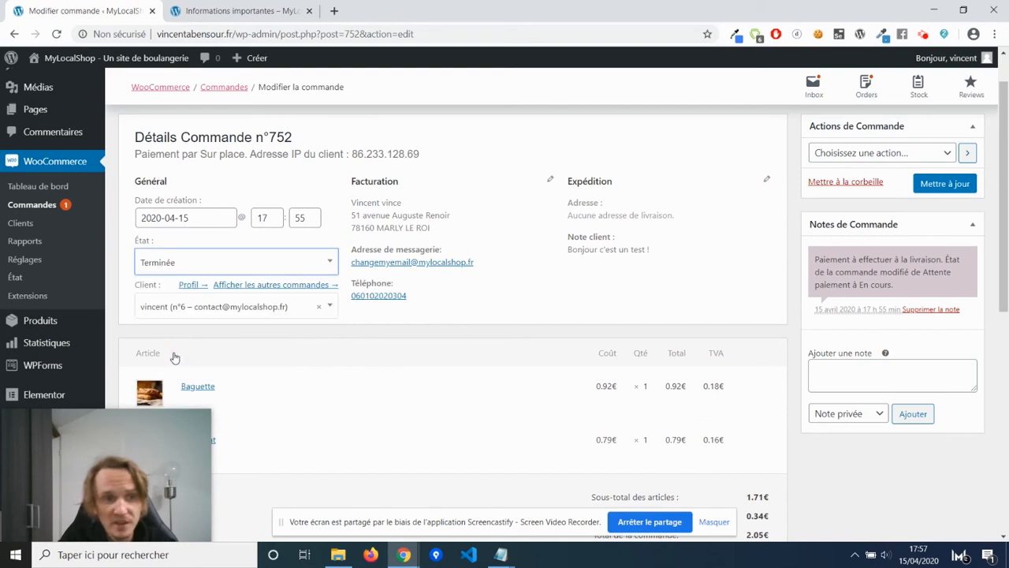
Step: Look through the other available order statuses, including Annulée, Remboursée and Échouée, without changing the selection
{"action": "left_click", "coordinate": [231, 268]}
{"action": "scroll", "coordinate": [202, 336], "scroll_direction": "down", "scroll_amount": 1}
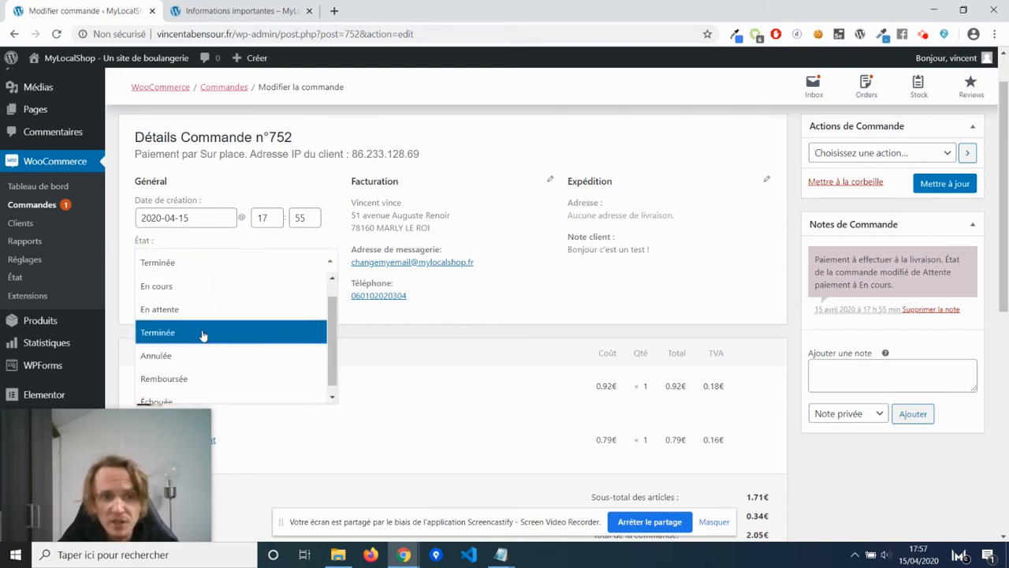
{"action": "scroll", "coordinate": [199, 367], "scroll_direction": "down", "scroll_amount": 1}
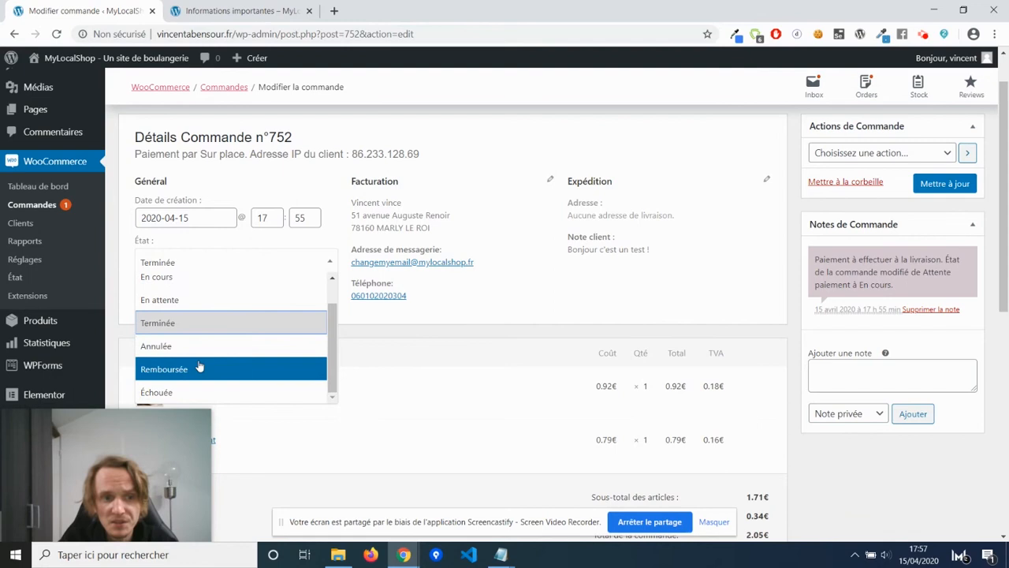
{"action": "left_click", "coordinate": [243, 260]}
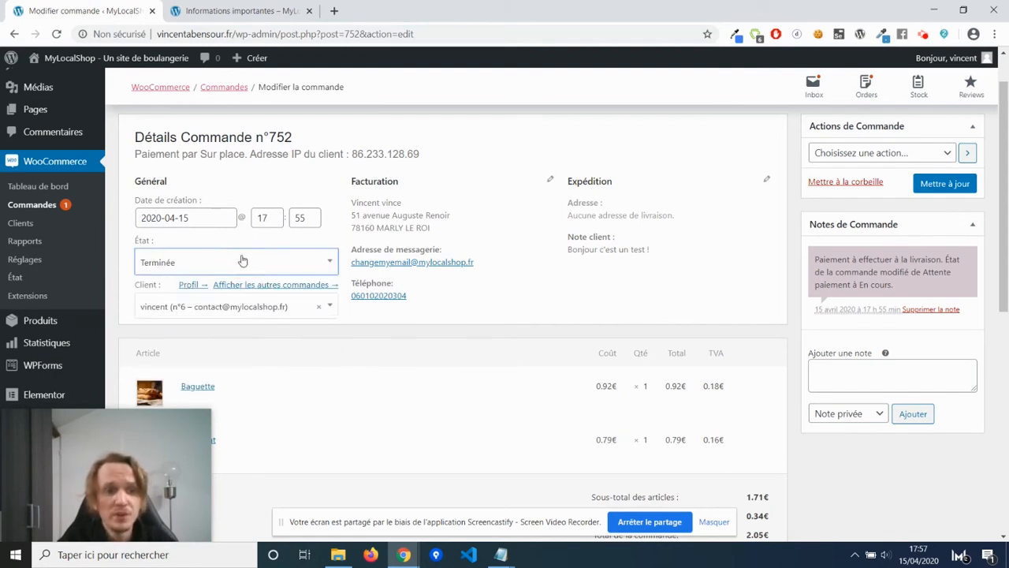
Step: Select "Terminée" again as the order's status and save the order update
{"action": "left_click", "coordinate": [286, 268]}
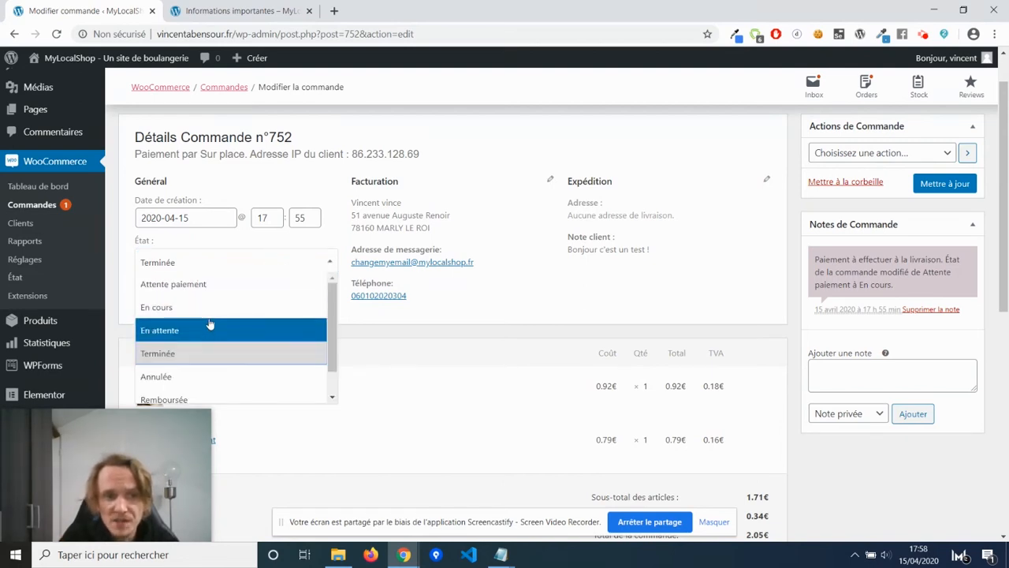
{"action": "left_click", "coordinate": [198, 362]}
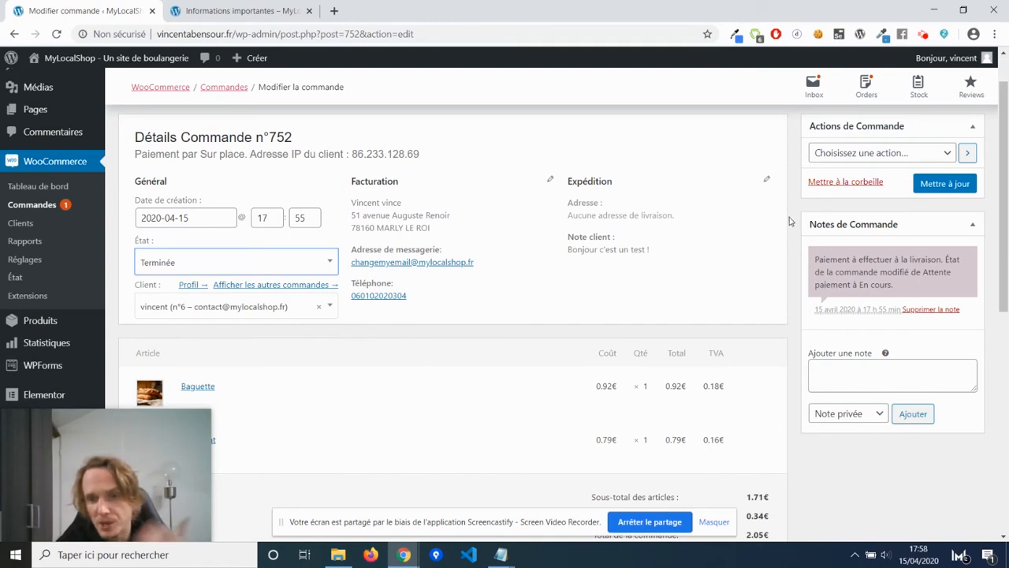
{"action": "left_click", "coordinate": [945, 184]}
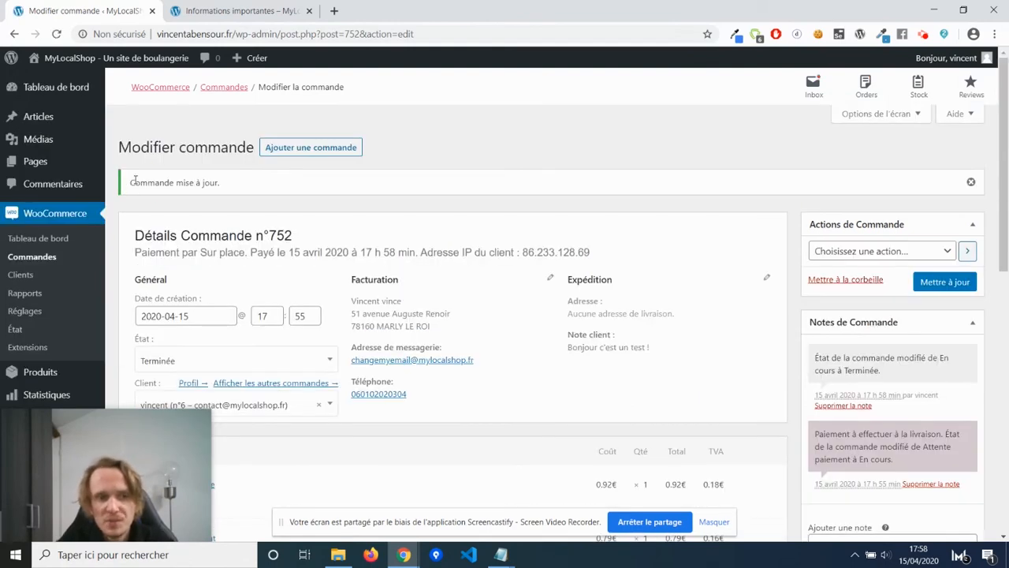
Step: Check the update notice on the order page and return to the WooCommerce orders list
{"action": "left_click_drag", "start_coordinate": [134, 180], "coordinate": [247, 193]}
{"action": "left_click", "coordinate": [247, 194]}
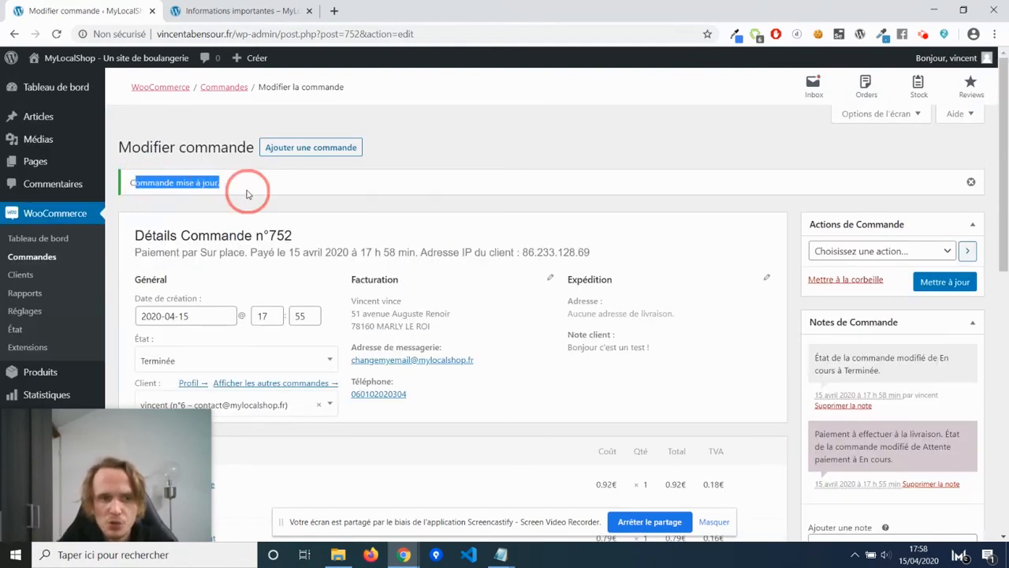
{"action": "left_click", "coordinate": [27, 259]}
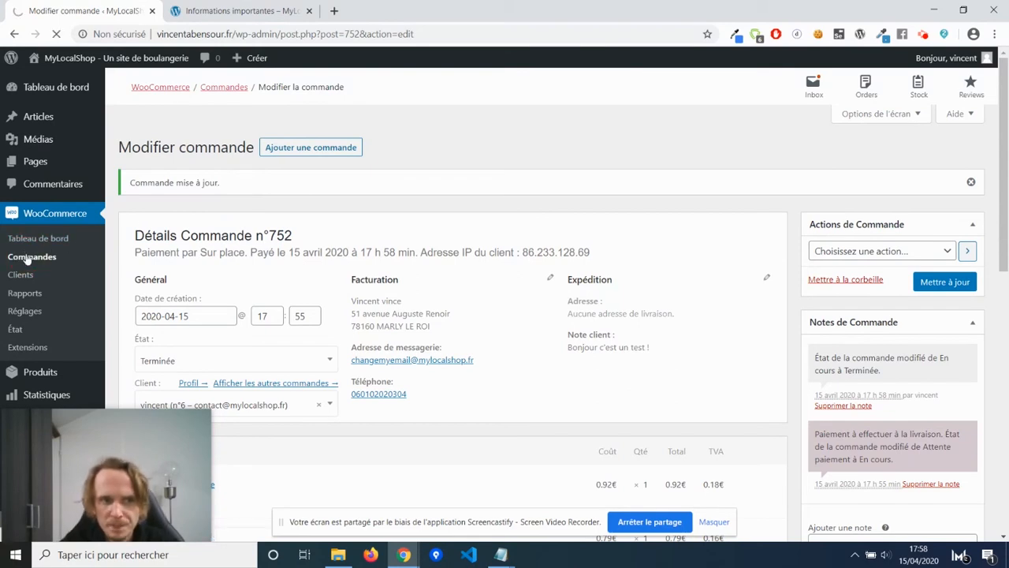